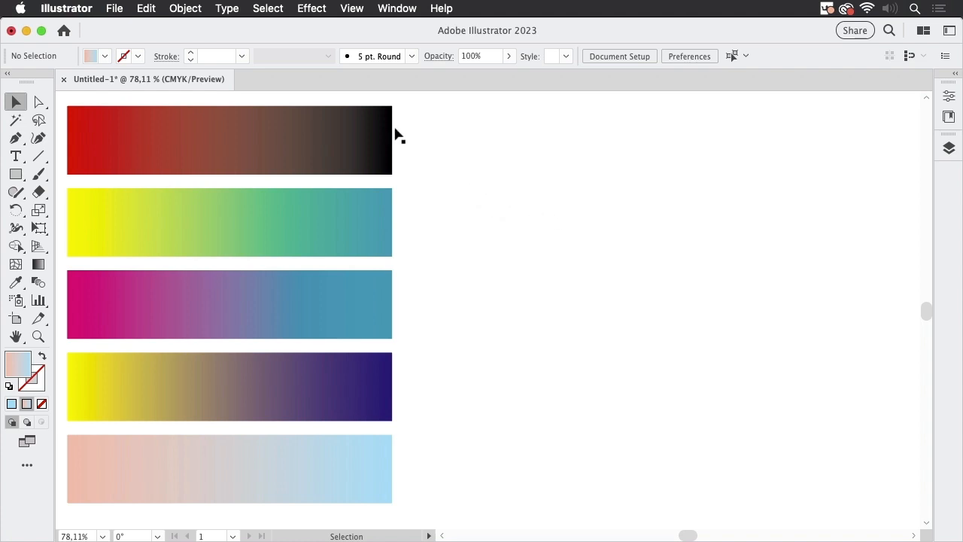
pyautogui.click(335, 149)
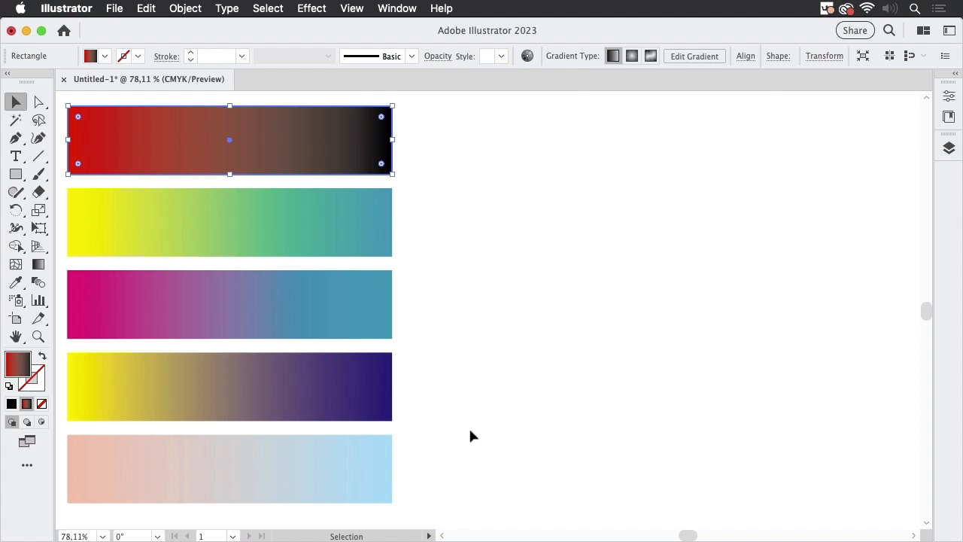
pyautogui.click(368, 464)
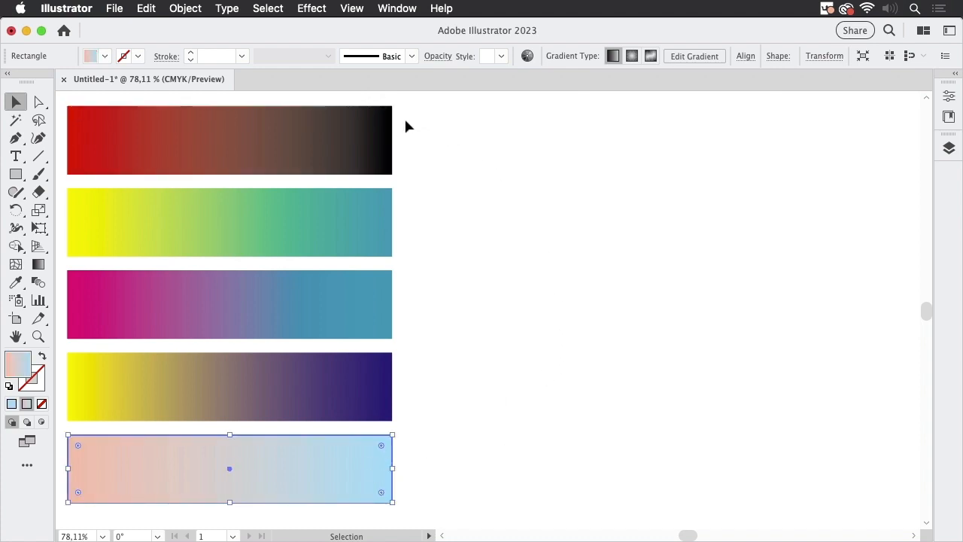
pyautogui.click(372, 140)
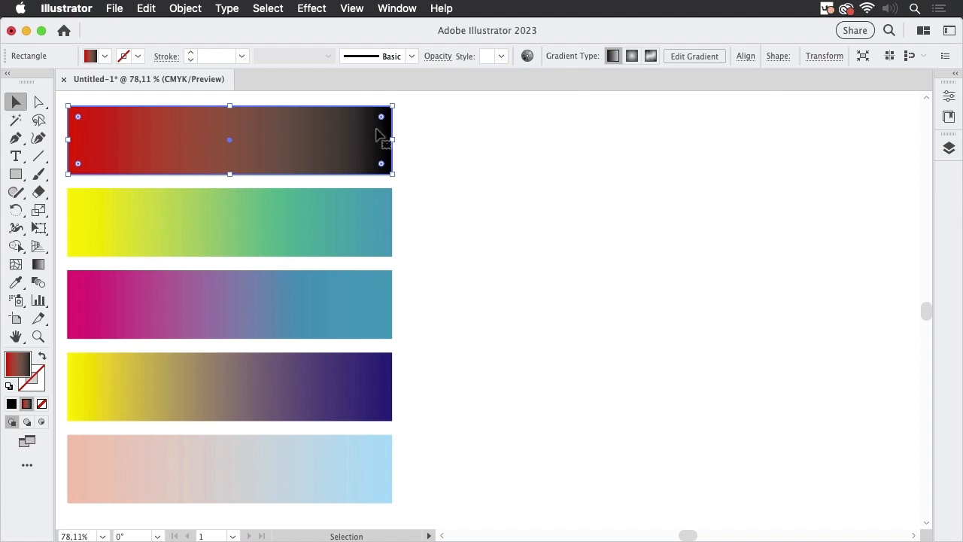
pyautogui.click(505, 147)
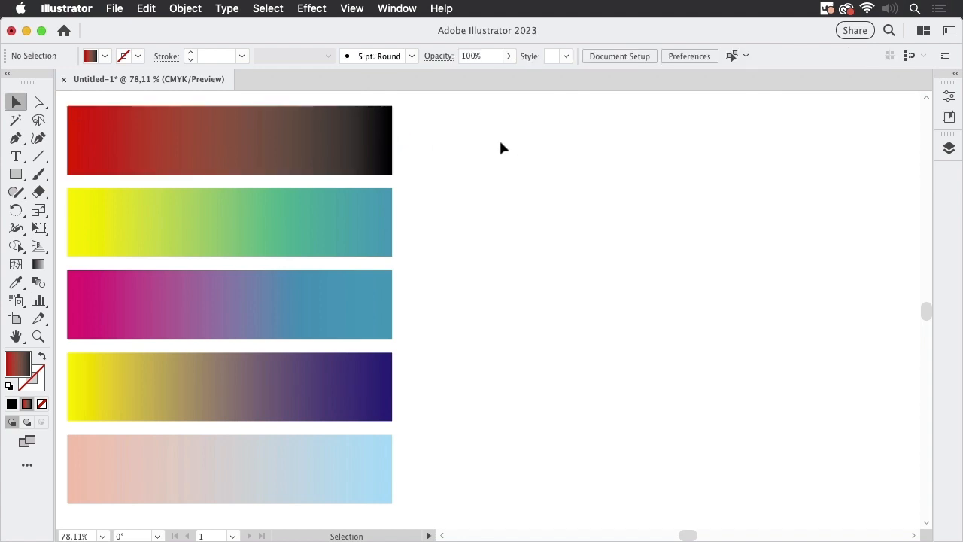
# Step: Duplicate the red-to-black gradient bar horizontally into the empty canvas area beside the original column
pyautogui.click(367, 154)
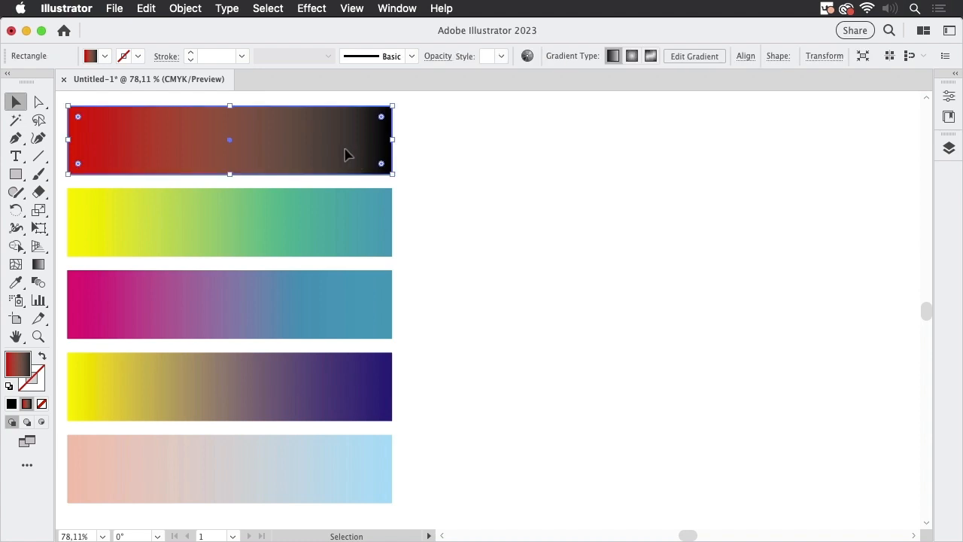
pyautogui.keyDown('alt'); pyautogui.keyDown('shift'); pyautogui.moveTo(346, 150); pyautogui.dragTo(785, 159); pyautogui.keyUp('shift'); pyautogui.keyUp('alt')
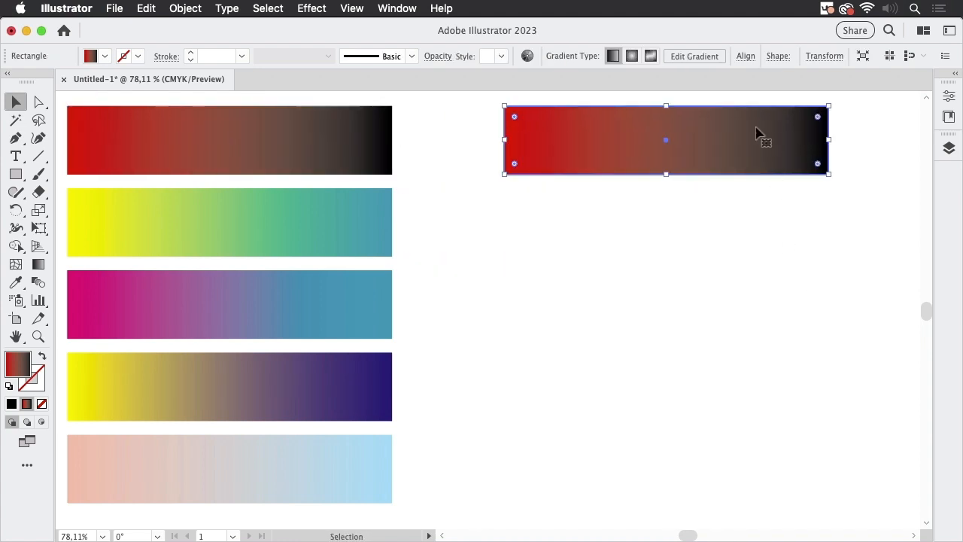
# Step: Show the Gradient and Color panels stacked clear of the copied bar and check the CMYK mixes of its red and black stops
pyautogui.click(396, 8)
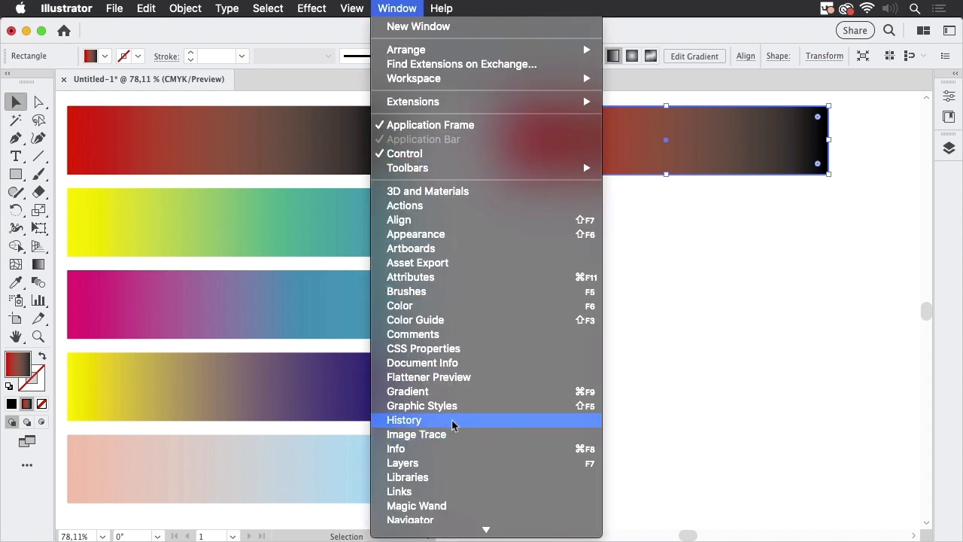
pyautogui.click(451, 391)
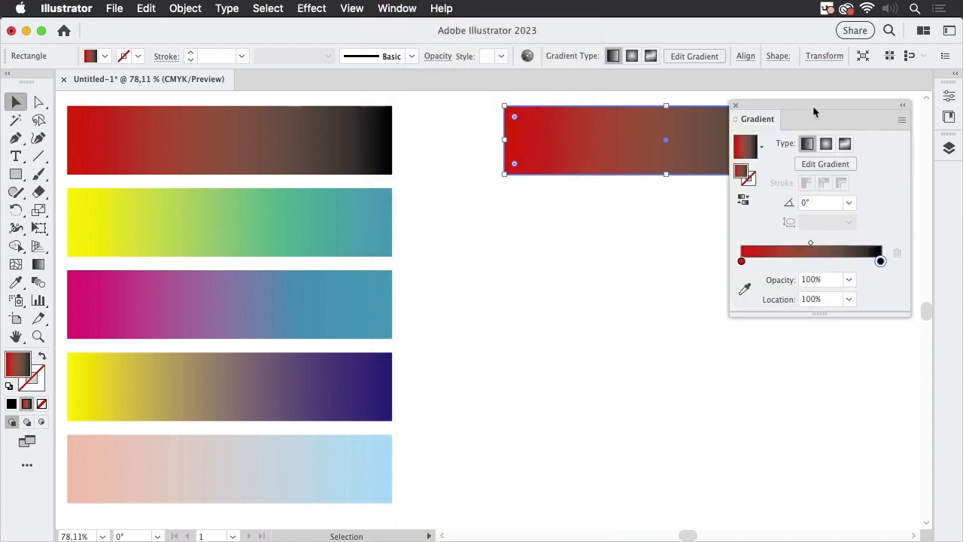
pyautogui.moveTo(813, 105); pyautogui.dragTo(355, 107)
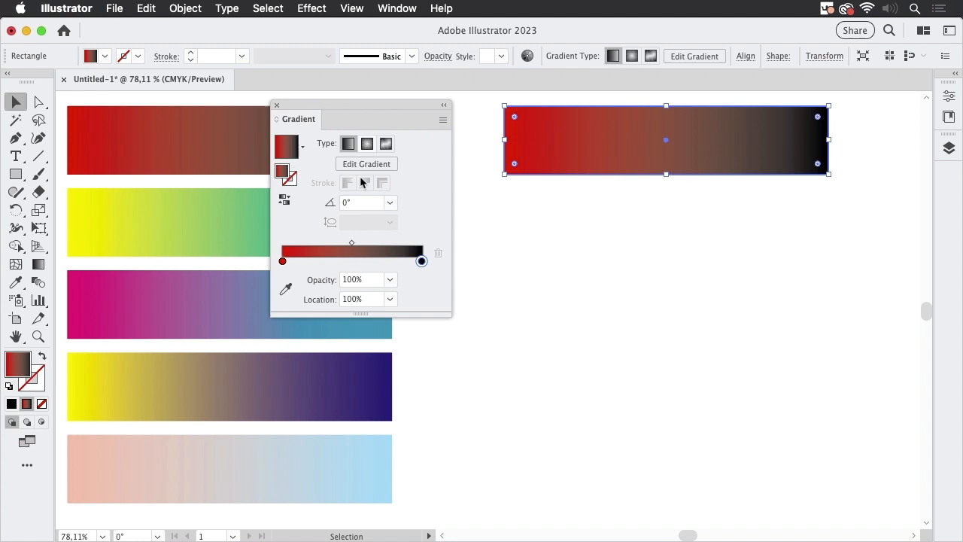
pyautogui.click(282, 261)
pyautogui.click(406, 9)
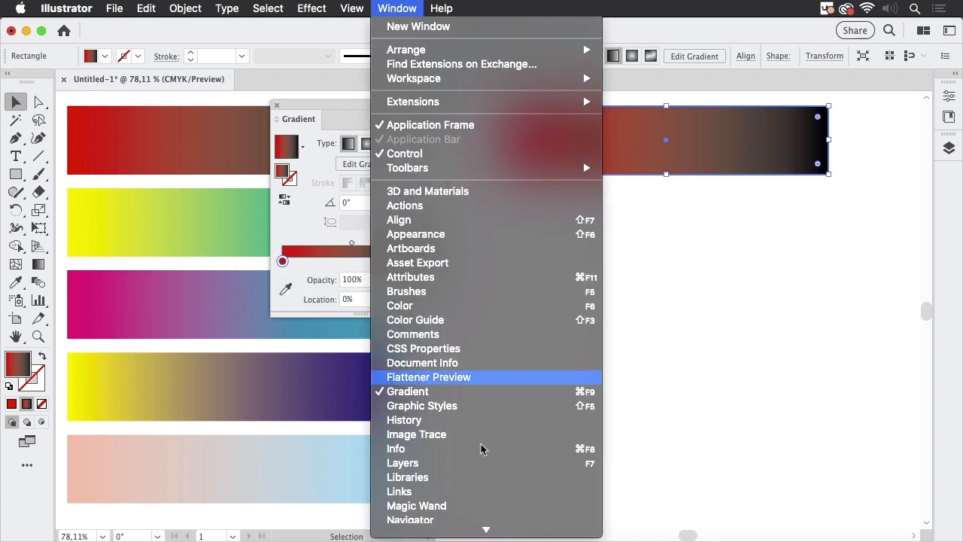
pyautogui.click(422, 306)
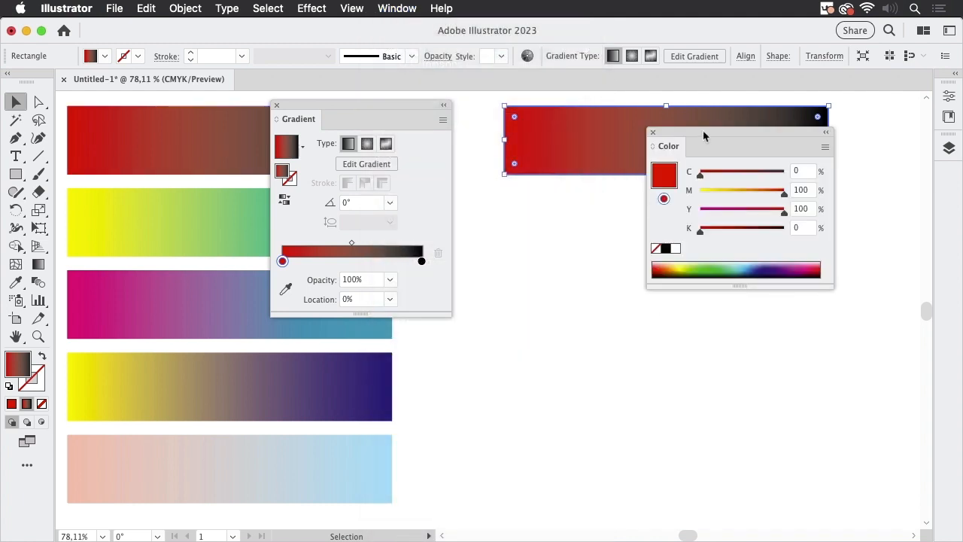
pyautogui.moveTo(626, 205); pyautogui.dragTo(329, 346)
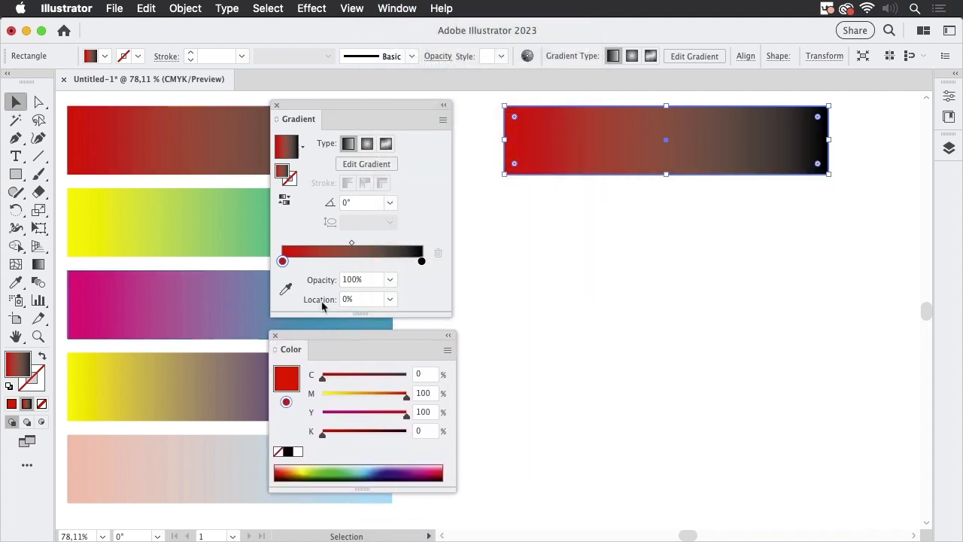
pyautogui.moveTo(284, 263); pyautogui.dragTo(284, 263)
pyautogui.click(423, 262)
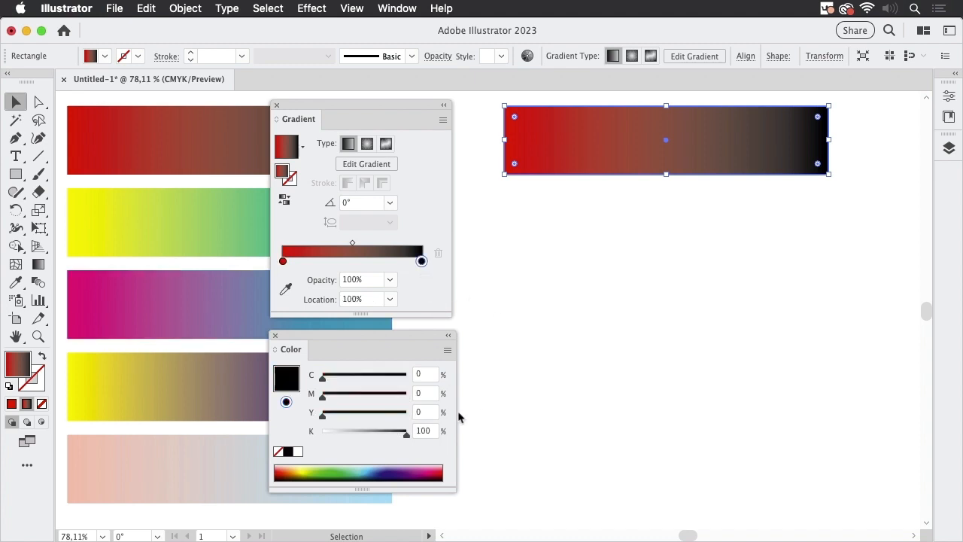
# Step: Add two more copies of the copied bar below it and change the middle copy's black gradient stop to white
pyautogui.moveTo(768, 143); pyautogui.dragTo(761, 332)
pyautogui.click(742, 232)
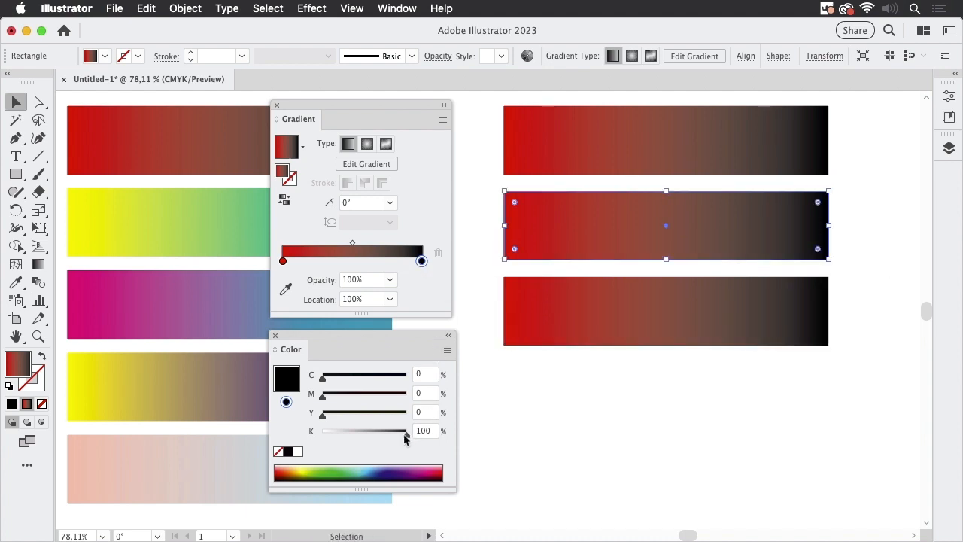
pyautogui.click(298, 451)
# Step: Change the red gradient stop of the lowest copied bar to white and deselect the bar
pyautogui.click(638, 315)
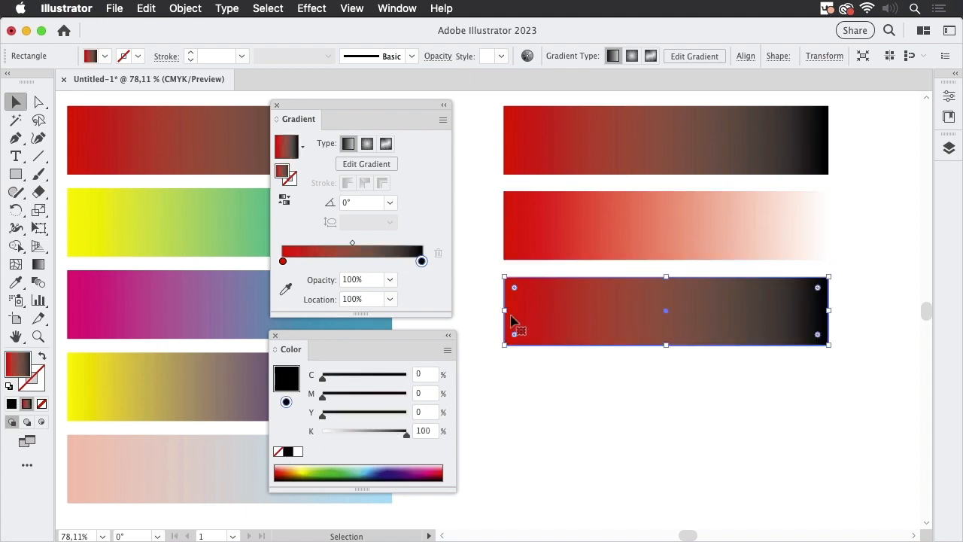
pyautogui.click(283, 261)
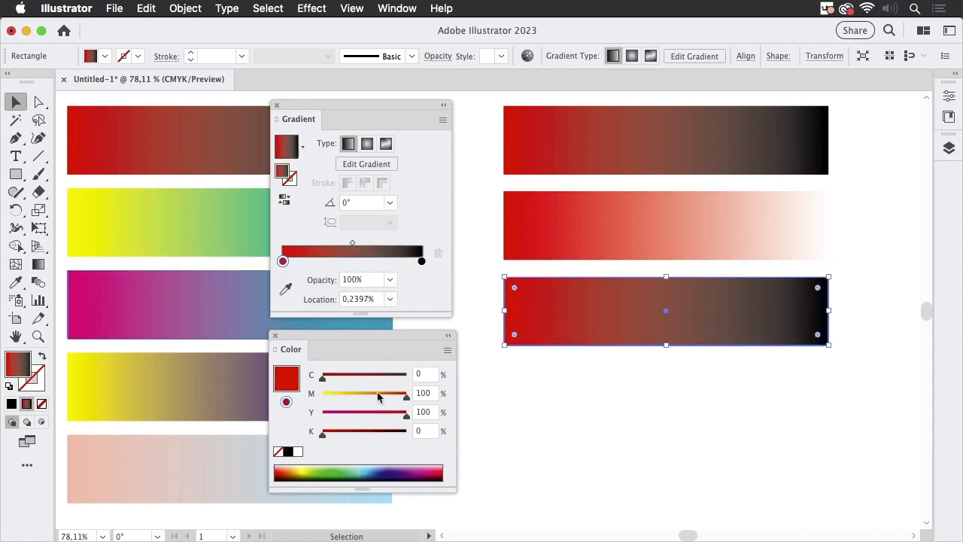
pyautogui.click(298, 452)
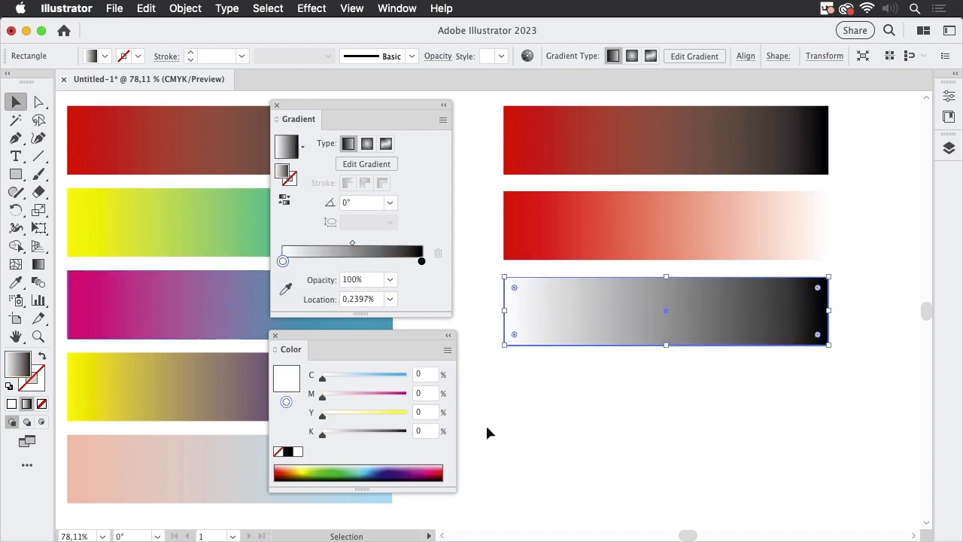
pyautogui.click(793, 399)
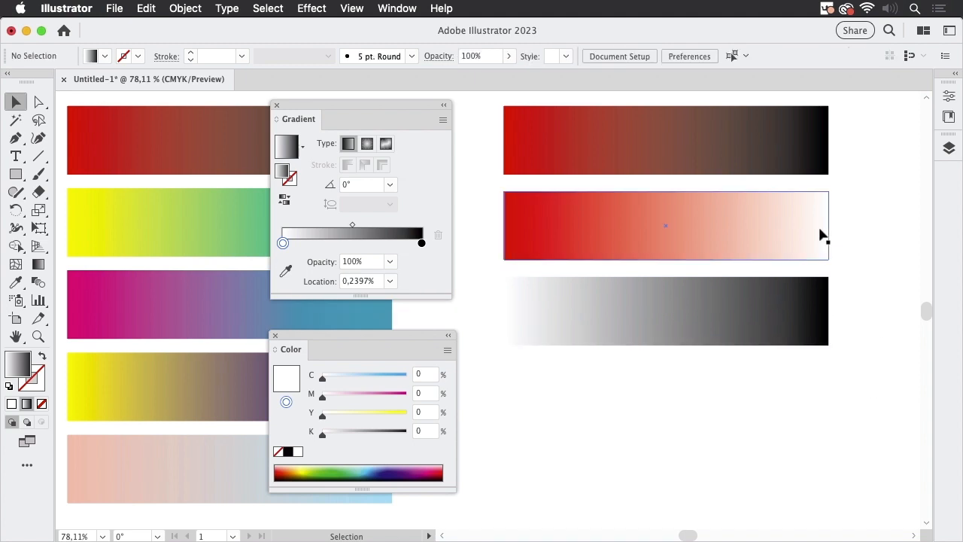
# Step: Expand the appearance of all three copied gradient bars together
pyautogui.click(779, 154)
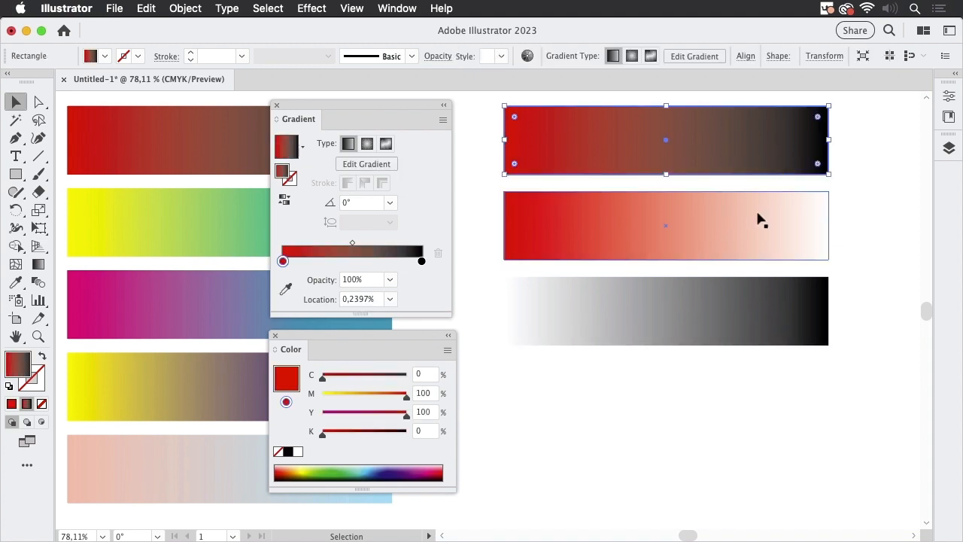
pyautogui.keyDown('shift'); pyautogui.click(762, 233); pyautogui.keyUp('shift')
pyautogui.keyDown('shift'); pyautogui.click(766, 320); pyautogui.keyUp('shift')
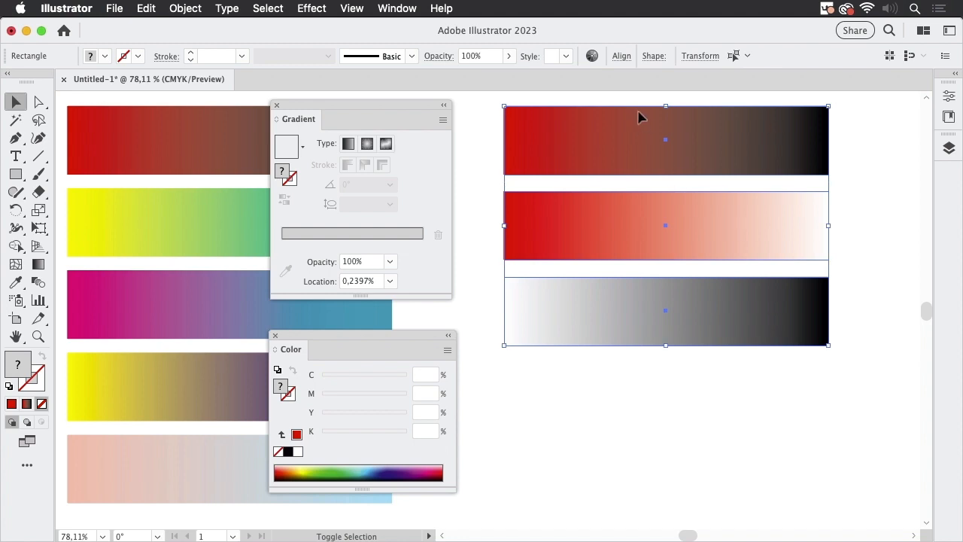
pyautogui.click(185, 9)
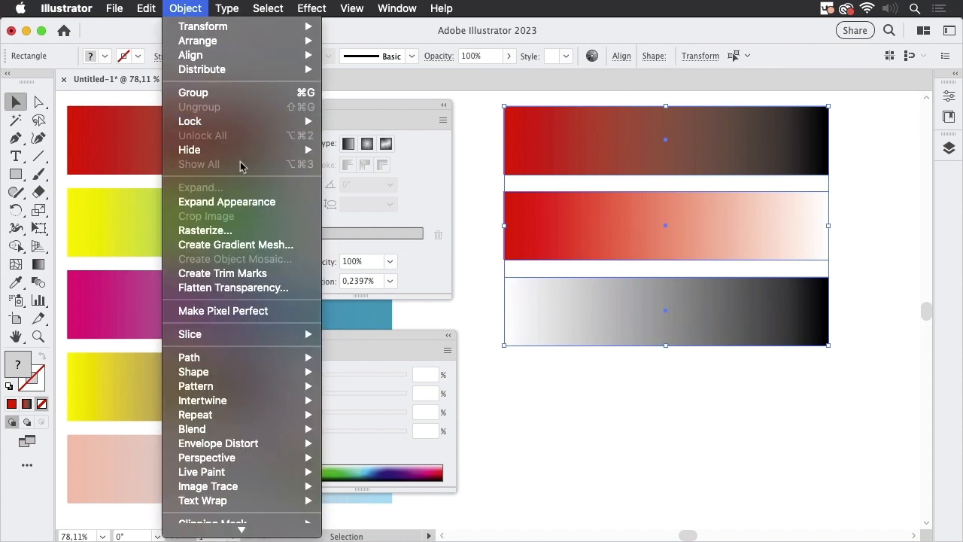
pyautogui.click(248, 202)
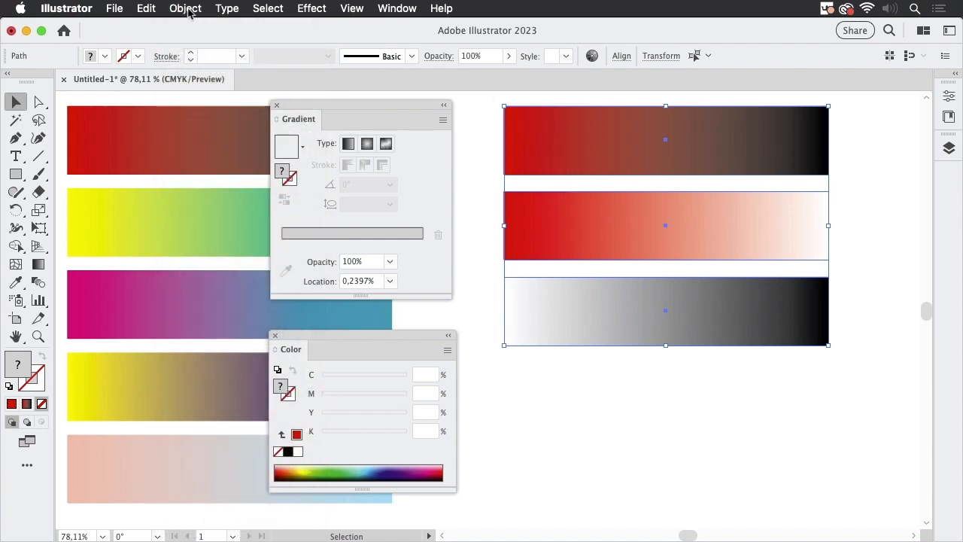
# Step: Expand the fills of the three copied bars into 3 objects each and deselect them
pyautogui.click(185, 8)
pyautogui.click(222, 187)
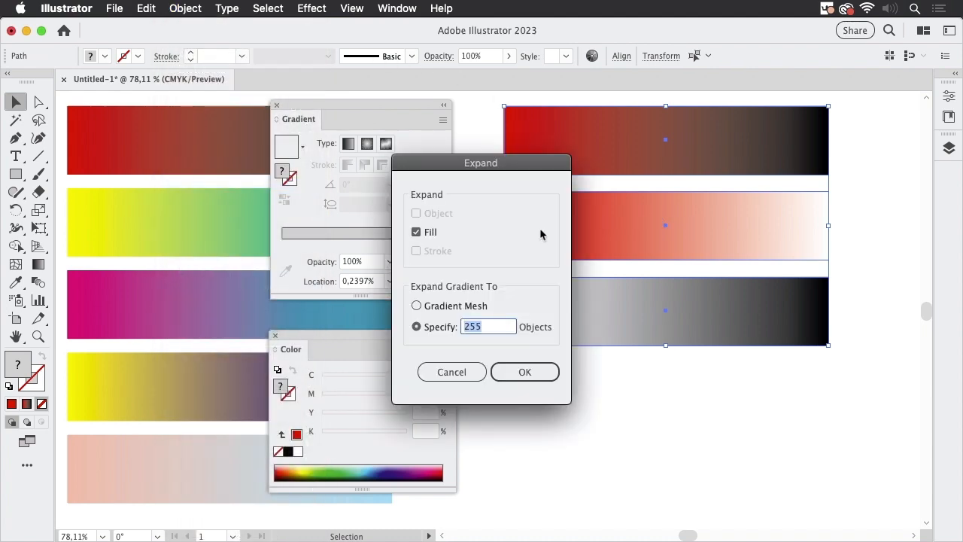
pyautogui.click(492, 325)
pyautogui.doubleClick(492, 325)
pyautogui.write('3')
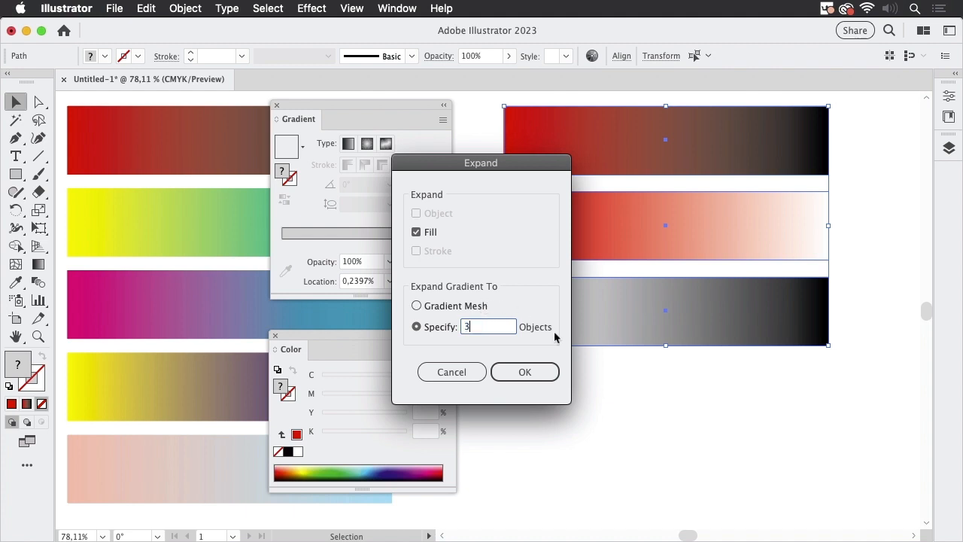
pyautogui.click(541, 376)
pyautogui.click(837, 380)
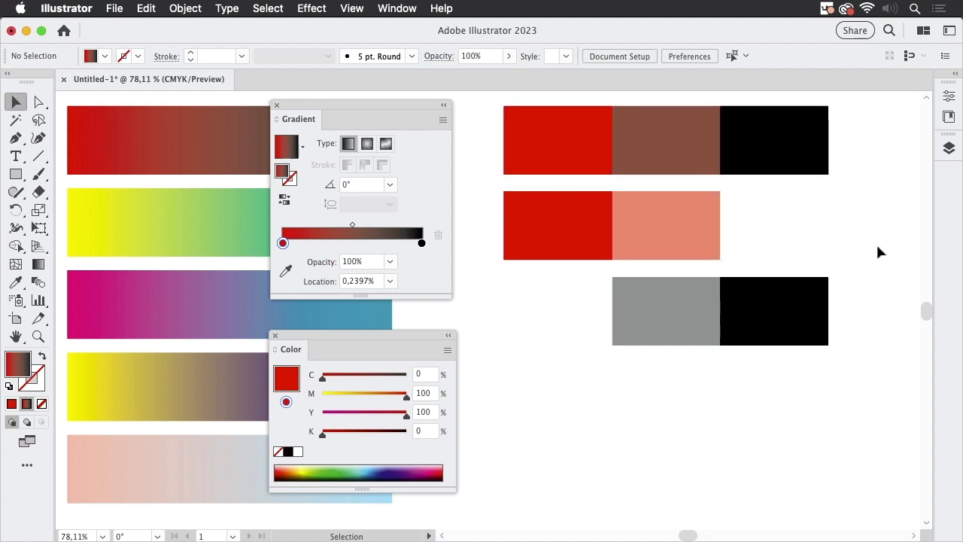
# Step: Examine the CMYK values of the middle color block in each of the three expanded bars
pyautogui.click(38, 101)
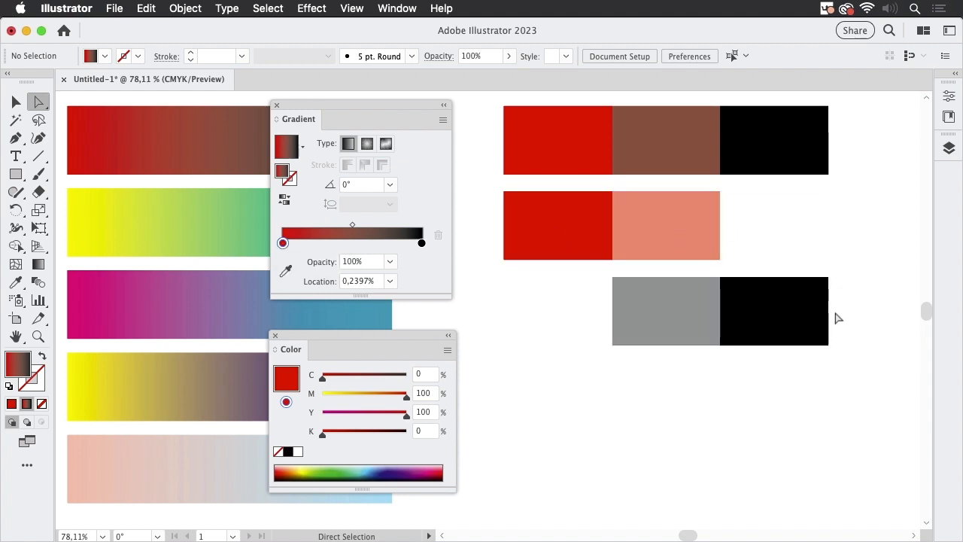
pyautogui.click(667, 225)
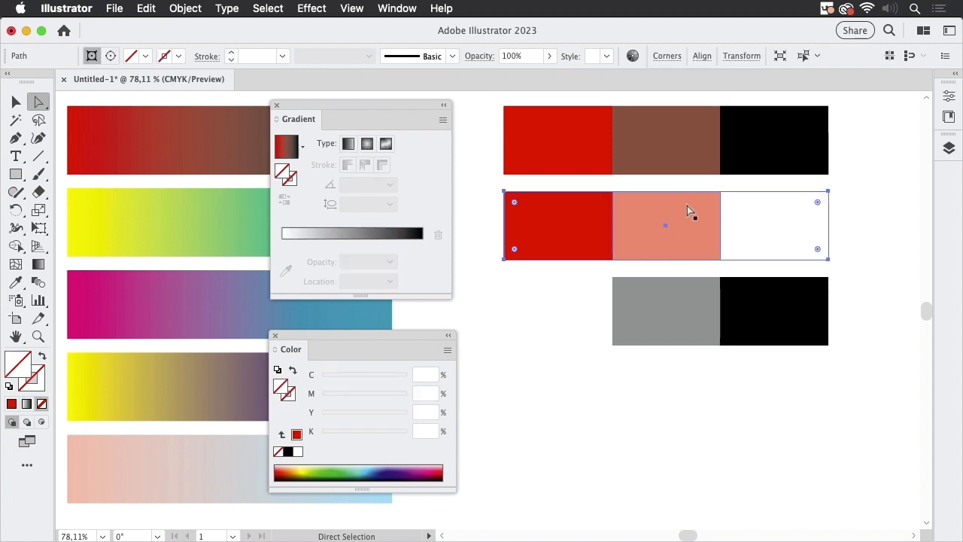
pyautogui.click(692, 215)
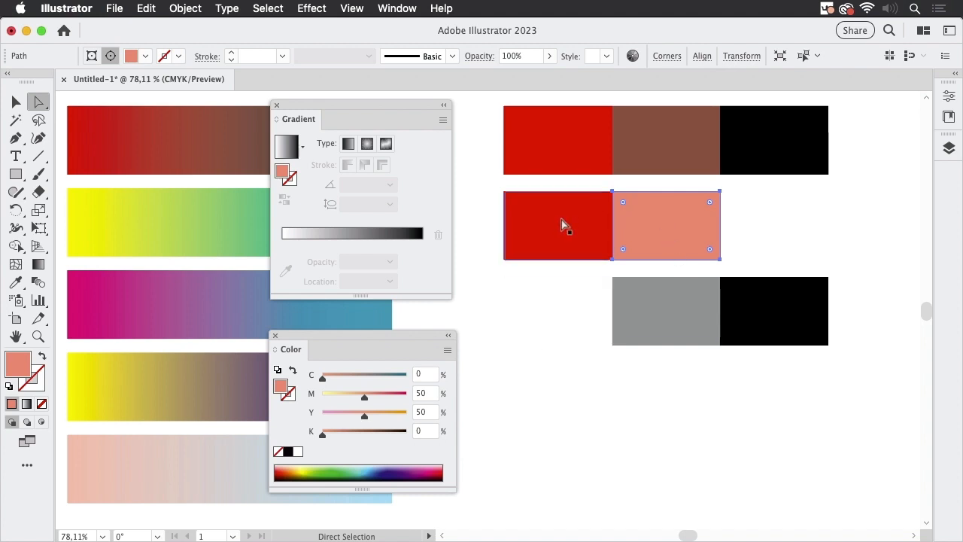
pyautogui.click(675, 324)
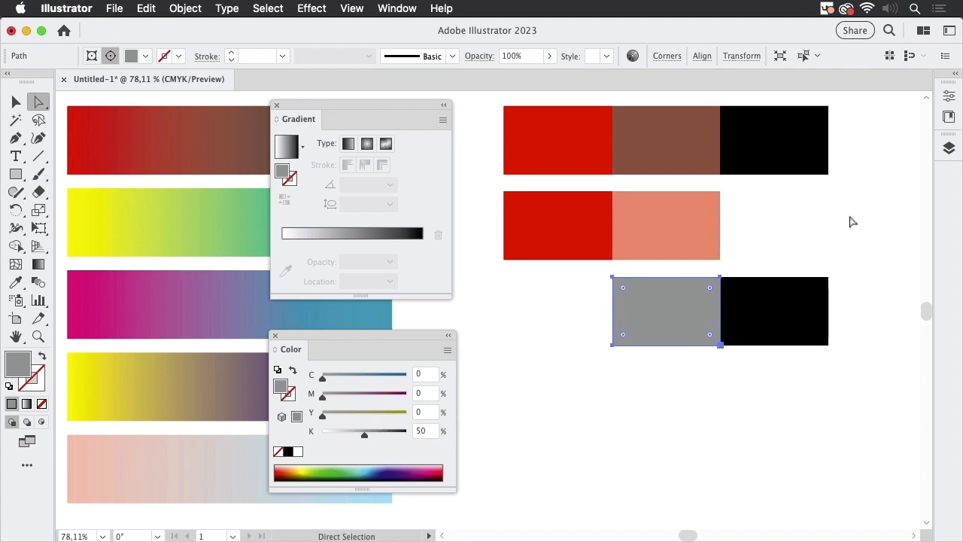
pyautogui.click(690, 133)
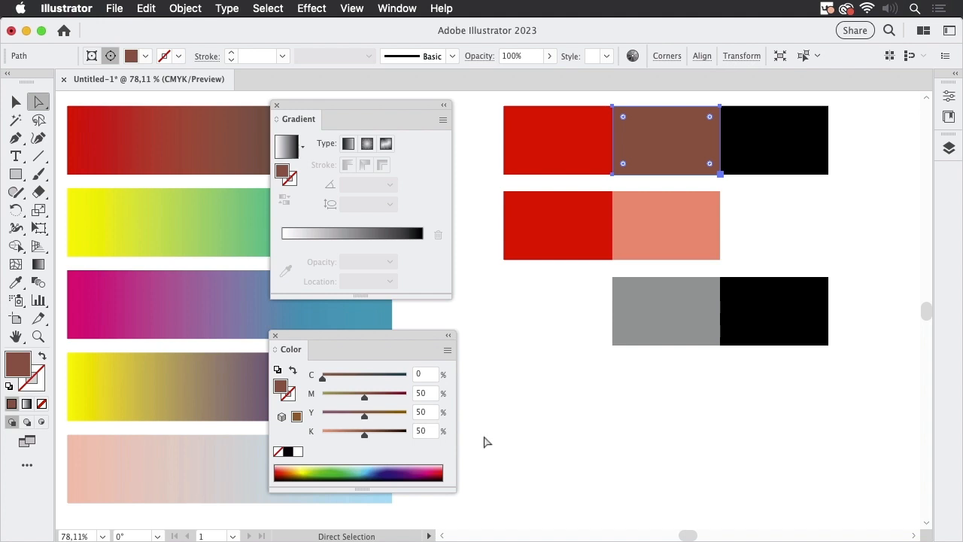
# Step: Add a stop at about 52% to the original red-to-black bar's gradient and set its color to 73% magenta and 63% yellow
pyautogui.moveTo(344, 106); pyautogui.dragTo(567, 369)
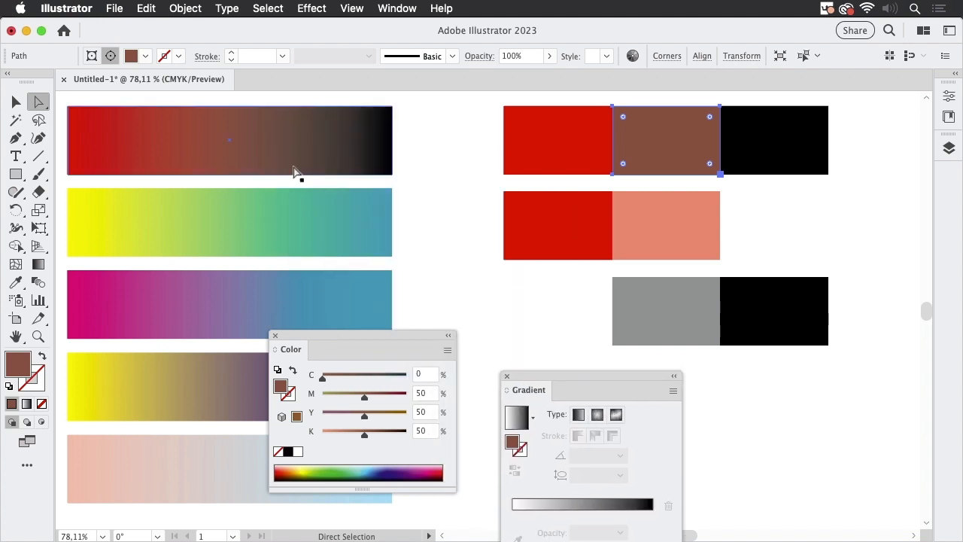
pyautogui.click(297, 144)
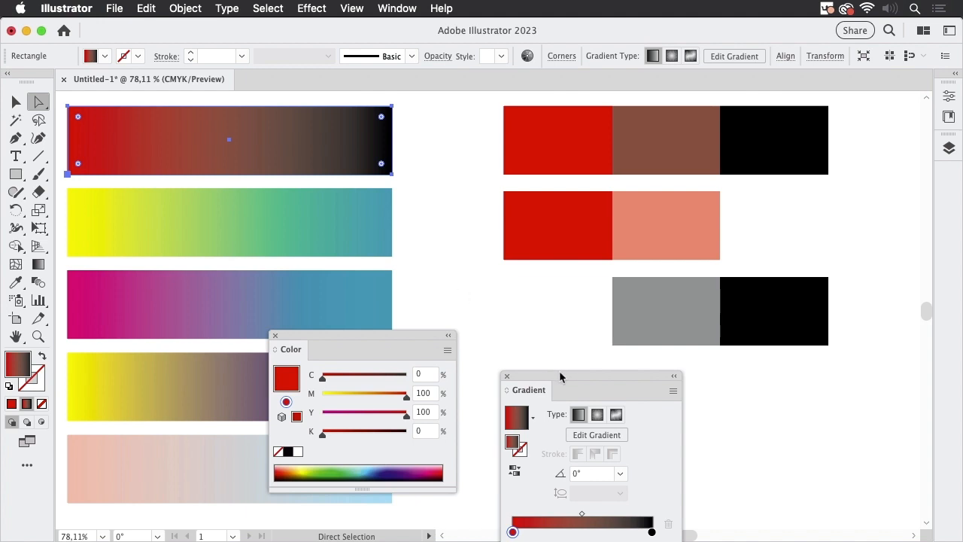
pyautogui.moveTo(560, 377); pyautogui.dragTo(476, 107)
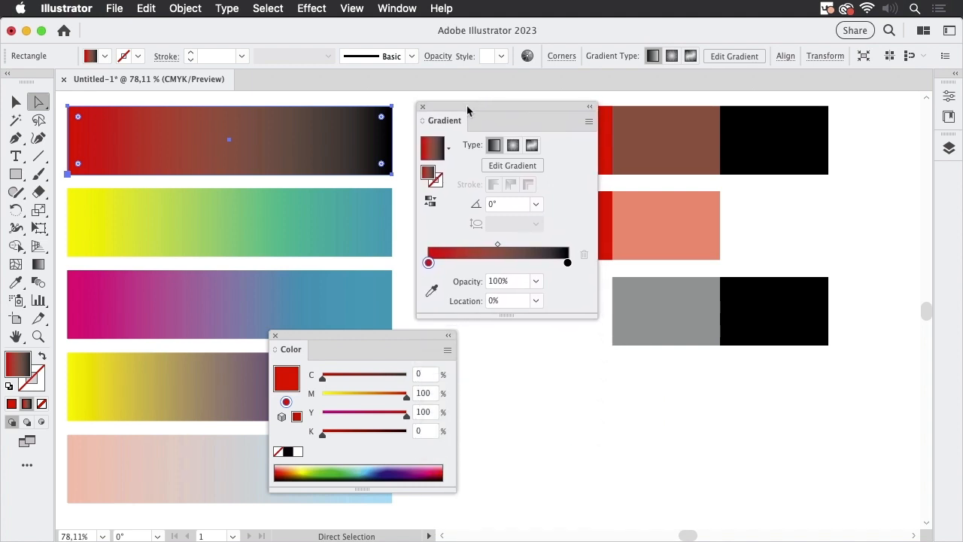
pyautogui.click(501, 265)
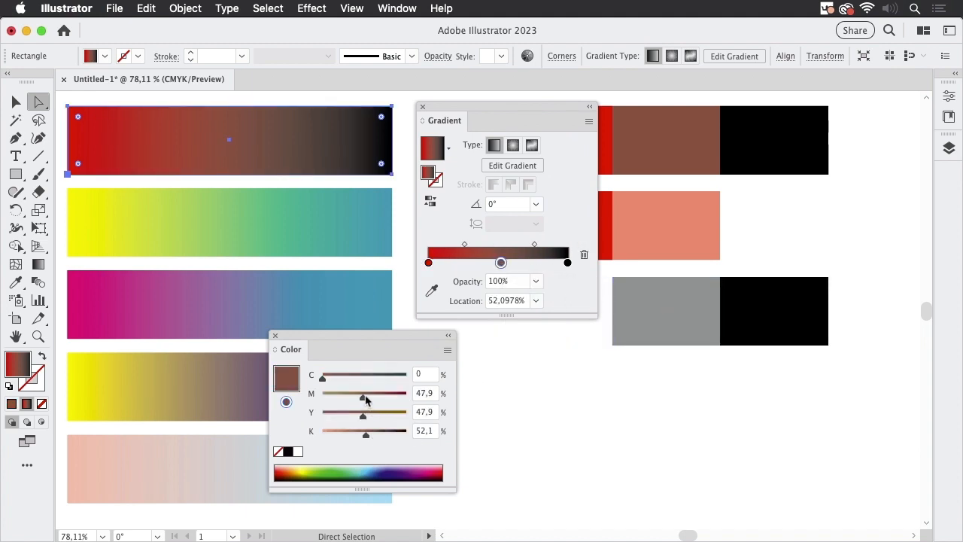
pyautogui.moveTo(364, 398); pyautogui.dragTo(376, 420)
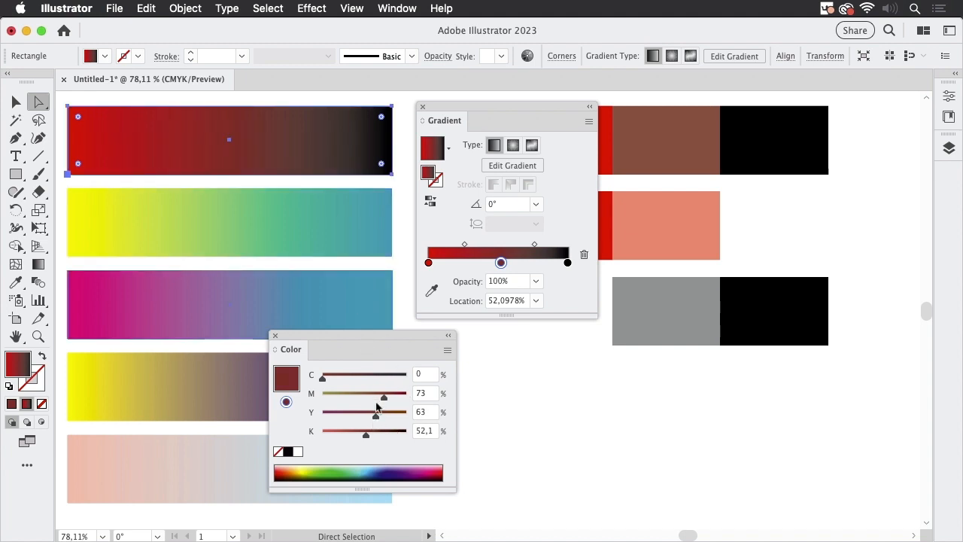
# Step: Set the red-to-black gradient's middle stop to 78% magenta and 53% black, and add 10% magenta and 5% yellow to its black end stop
pyautogui.moveTo(367, 437)
pyautogui.mouseDown()
pyautogui.moveTo(358, 439)
pyautogui.moveTo(367, 441)
pyautogui.mouseUp()
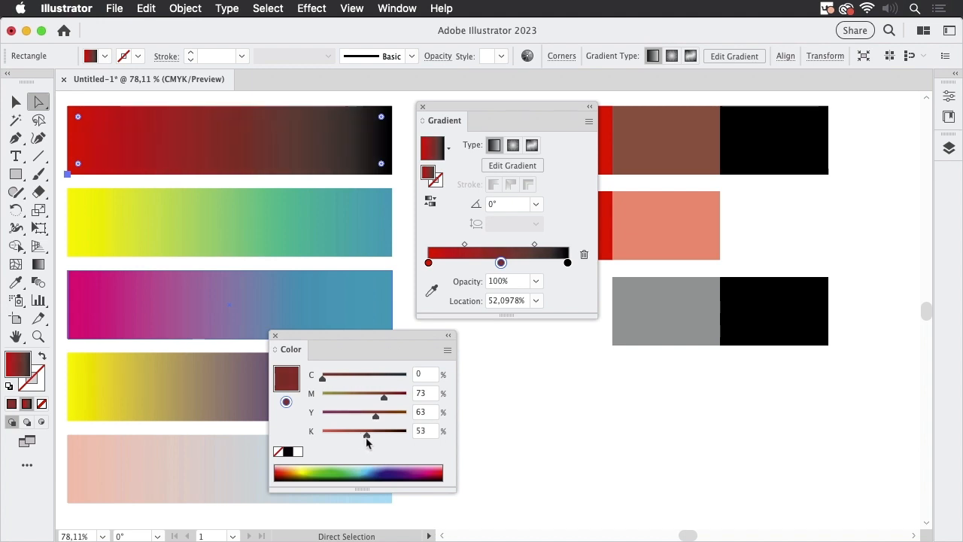
pyautogui.moveTo(384, 396); pyautogui.dragTo(387, 397)
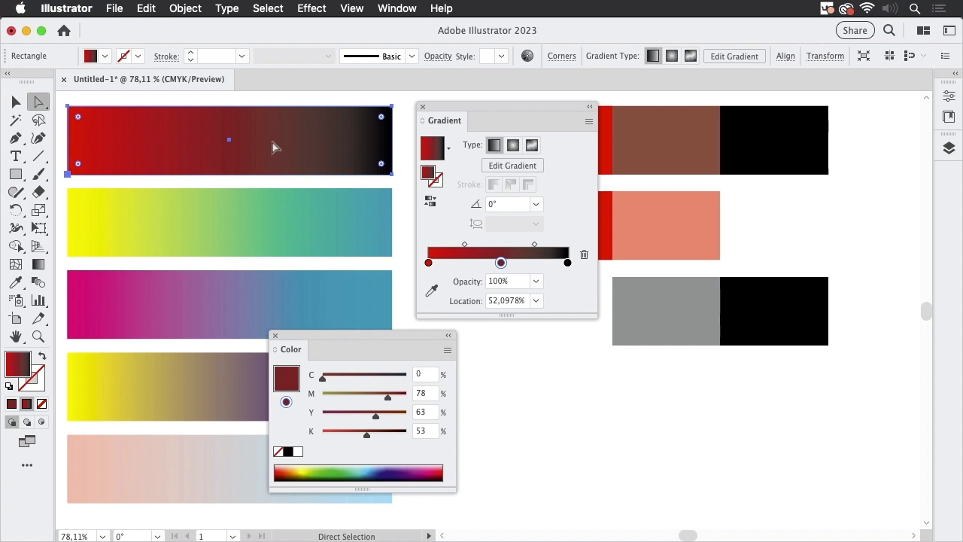
pyautogui.click(569, 263)
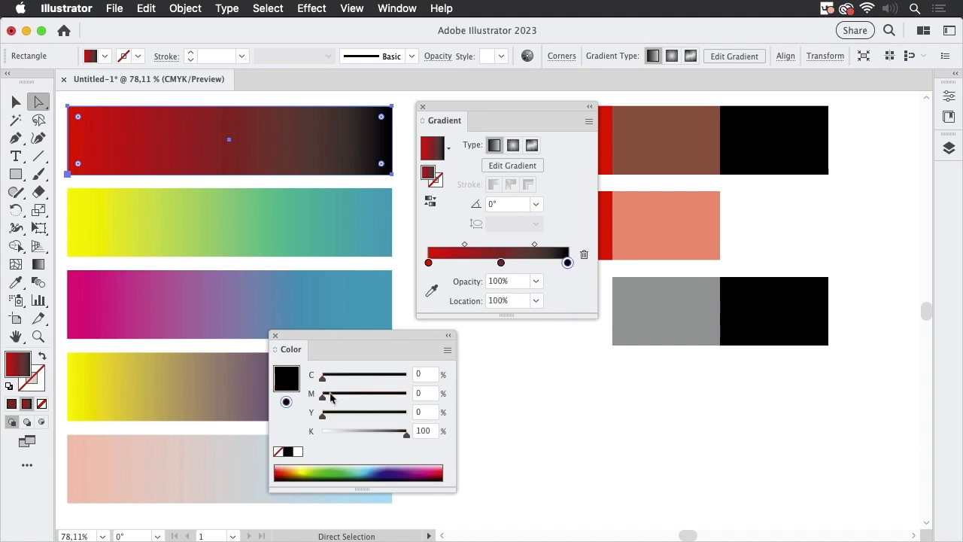
pyautogui.moveTo(332, 398); pyautogui.dragTo(330, 414)
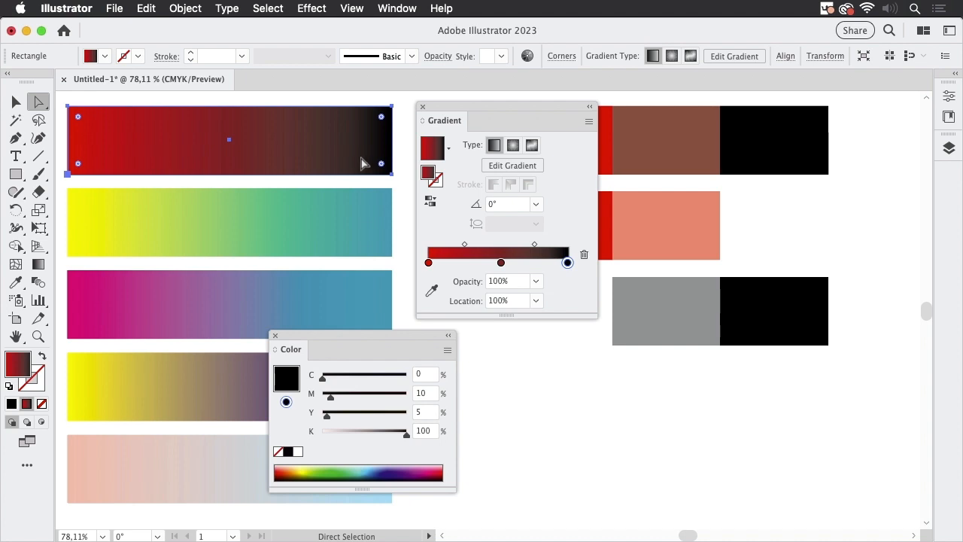
# Step: Select the magenta-to-blue bar and run the GradientBlender.jsx script from the GradientBlender-v0.2.1 folder on it
pyautogui.click(16, 101)
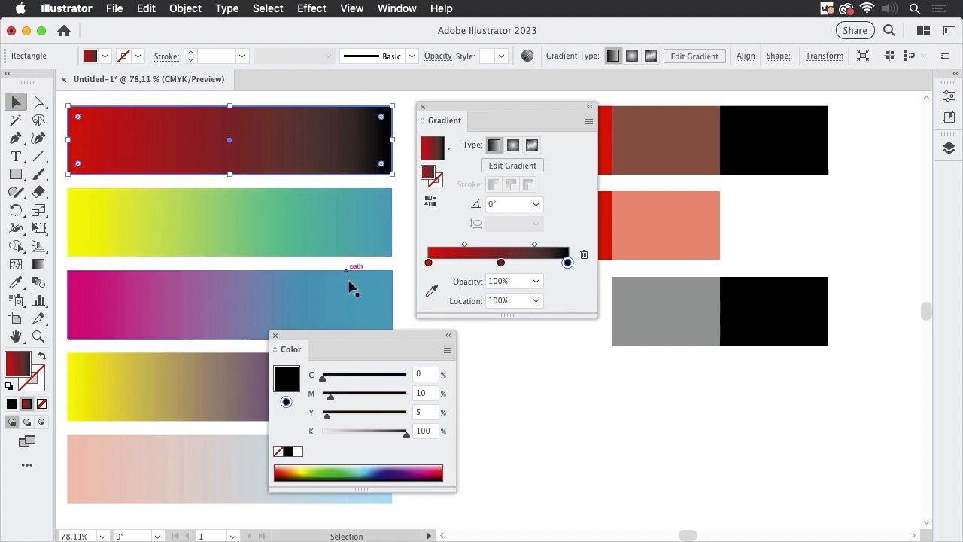
pyautogui.moveTo(366, 339); pyautogui.dragTo(596, 362)
pyautogui.click(338, 304)
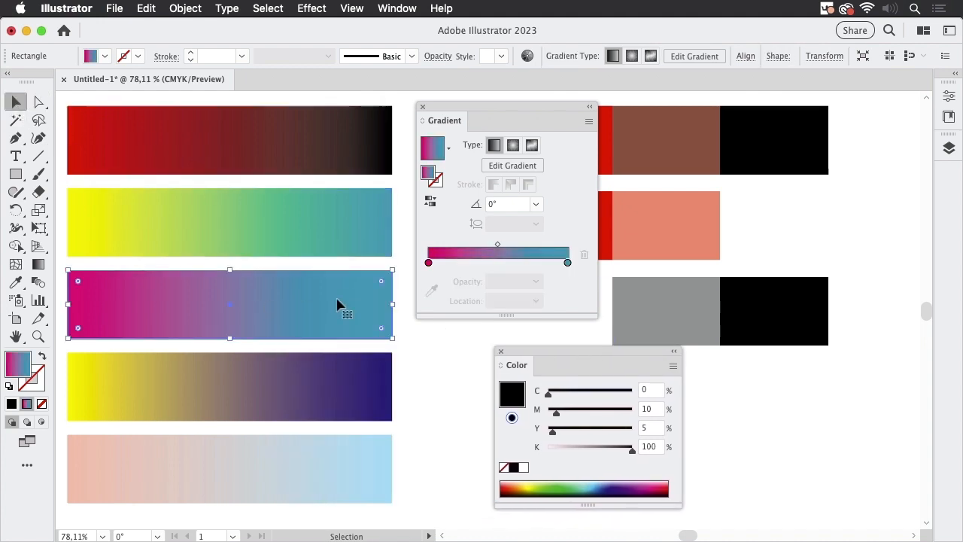
pyautogui.click(114, 8)
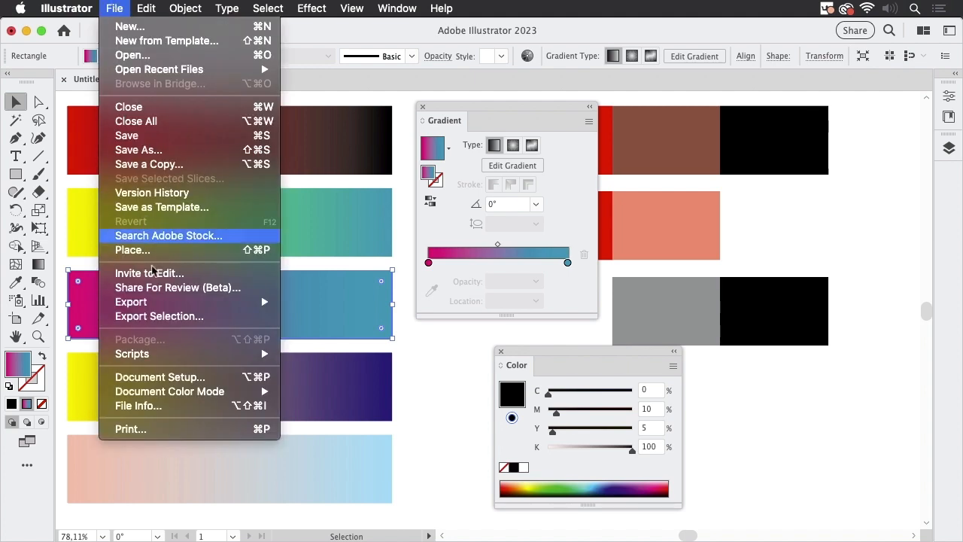
pyautogui.moveTo(185, 355)
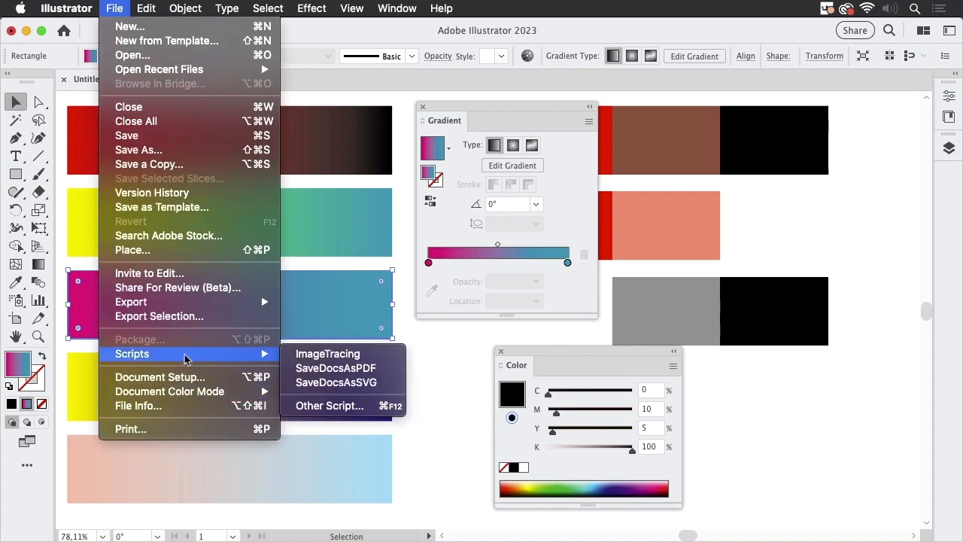
pyautogui.click(363, 406)
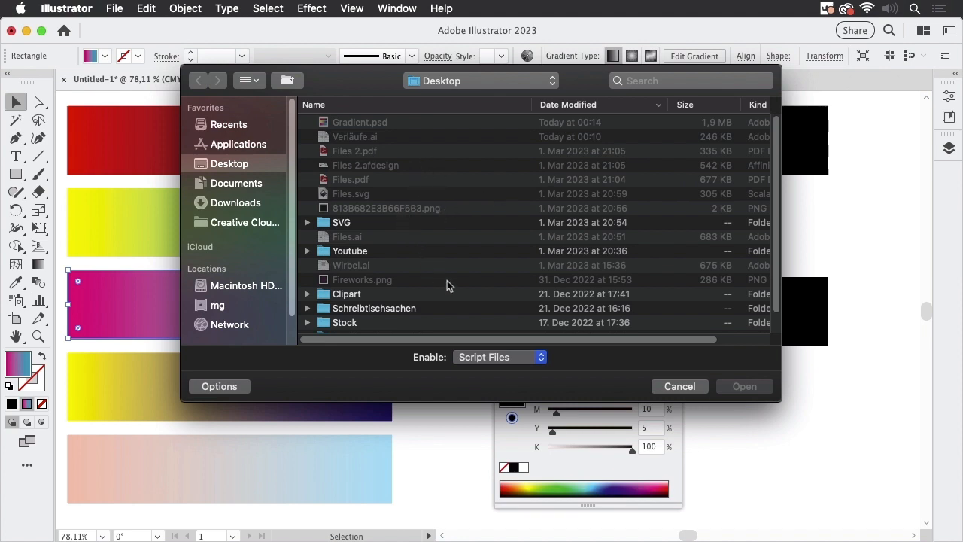
pyautogui.scroll(-2, 447, 283)
pyautogui.doubleClick(422, 315)
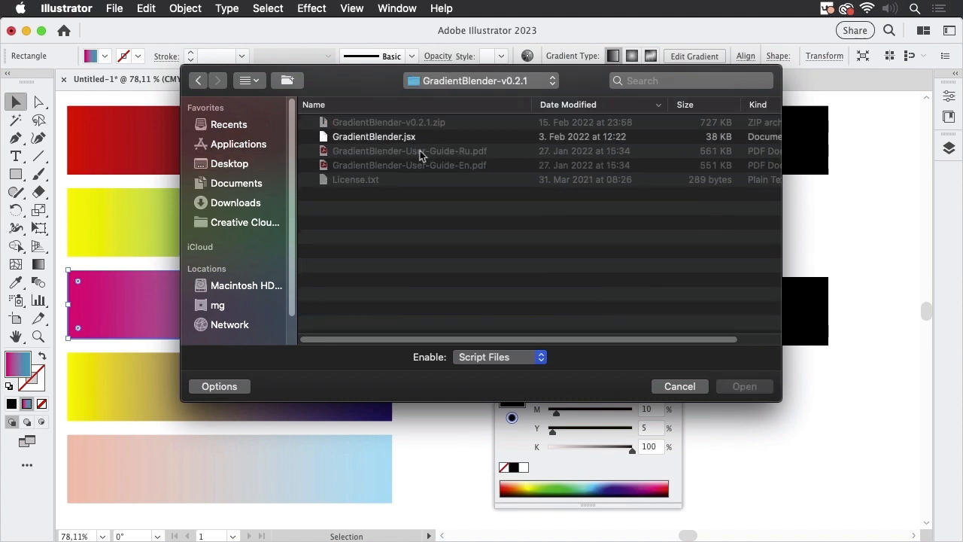
pyautogui.click(410, 137)
pyautogui.click(745, 386)
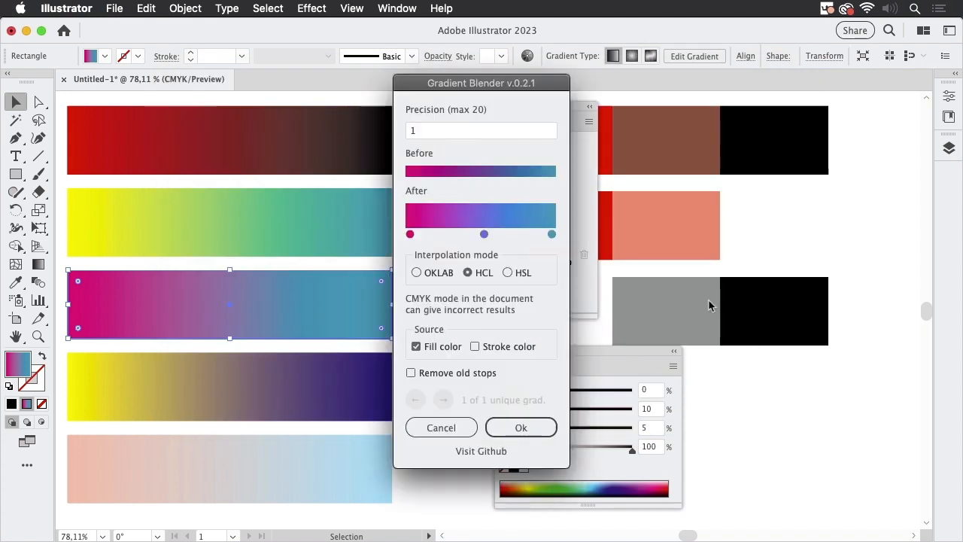
# Step: Preview OKLAB interpolation, then blend the bar's fill gradient with HCL interpolation at precision 1, keeping the old stops
pyautogui.moveTo(503, 83); pyautogui.dragTo(559, 74)
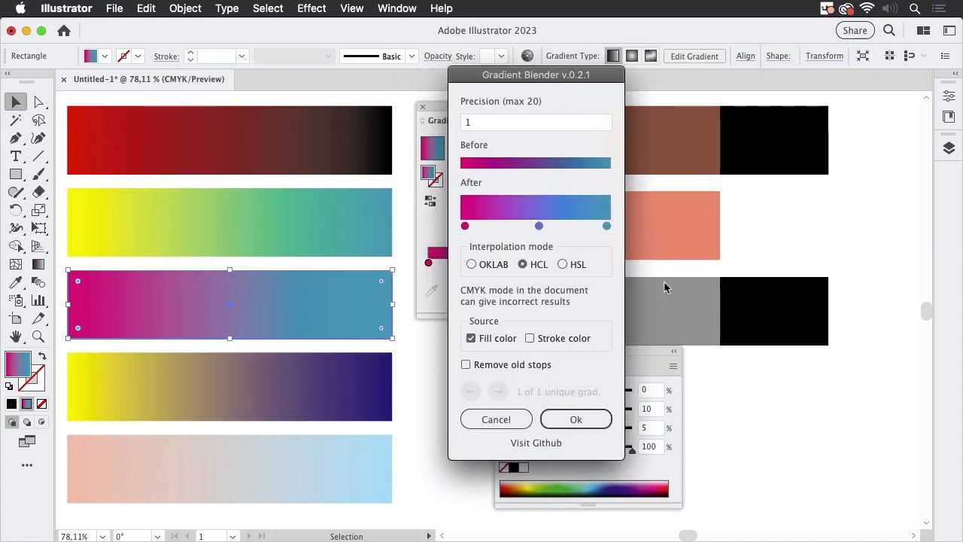
pyautogui.click(472, 265)
pyautogui.click(523, 265)
pyautogui.click(594, 421)
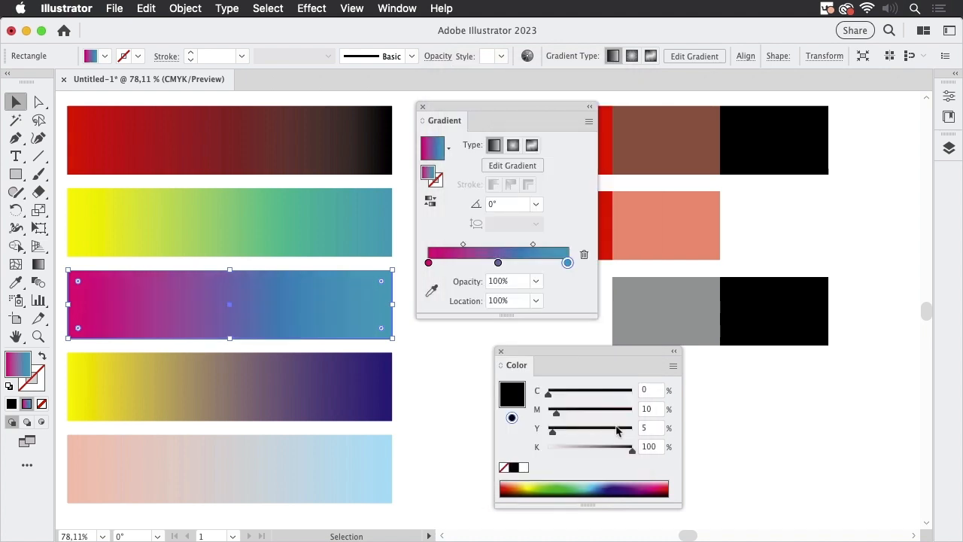
# Step: Examine the CMYK values of the middle stop in the blended magenta-to-blue gradient
pyautogui.moveTo(440, 107); pyautogui.dragTo(409, 105)
pyautogui.click(466, 260)
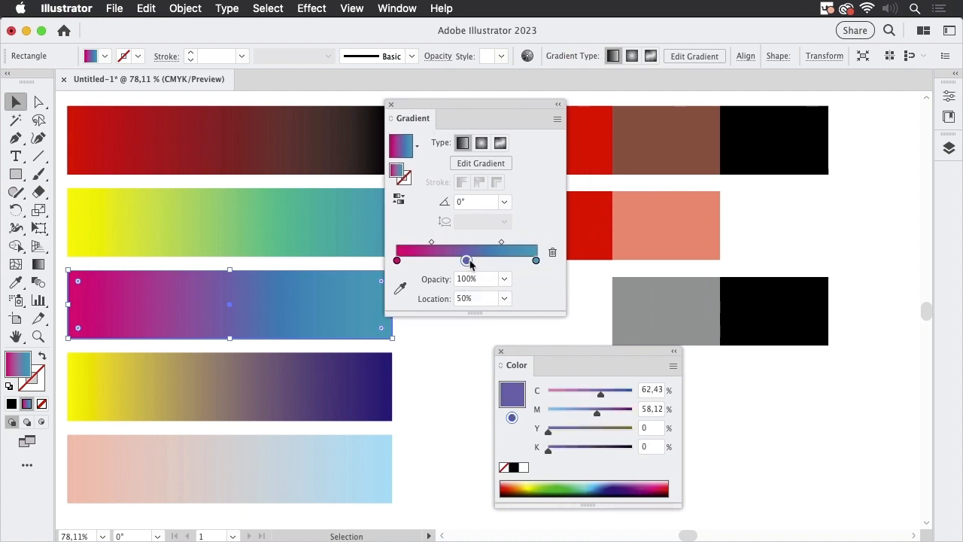